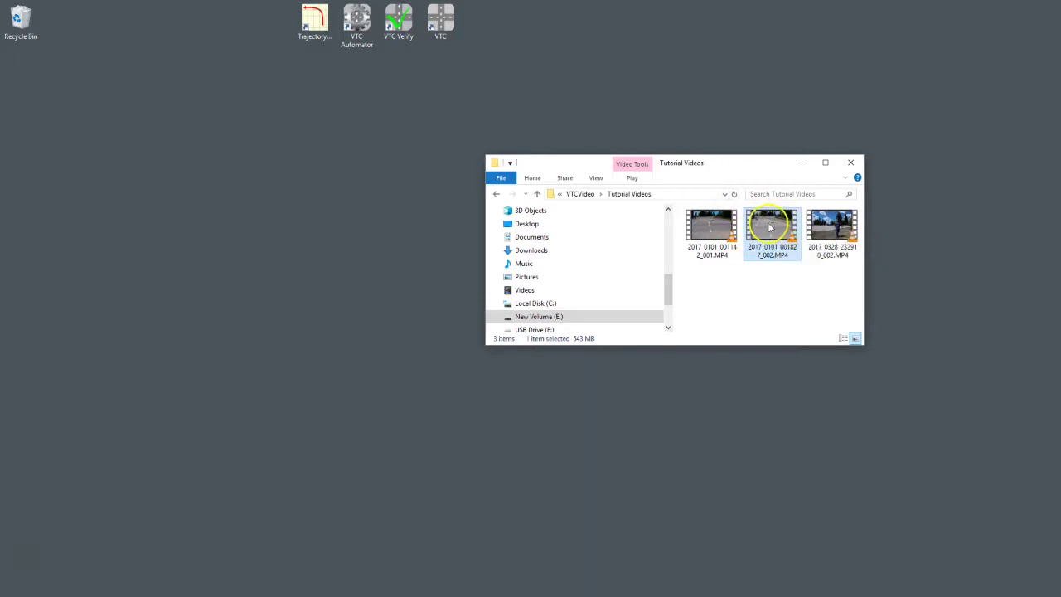
# Open the footage file 2017_0101_001827_002.MP4 from the Tutorial Videos folder with another program
pyautogui.rightClick(769, 226)
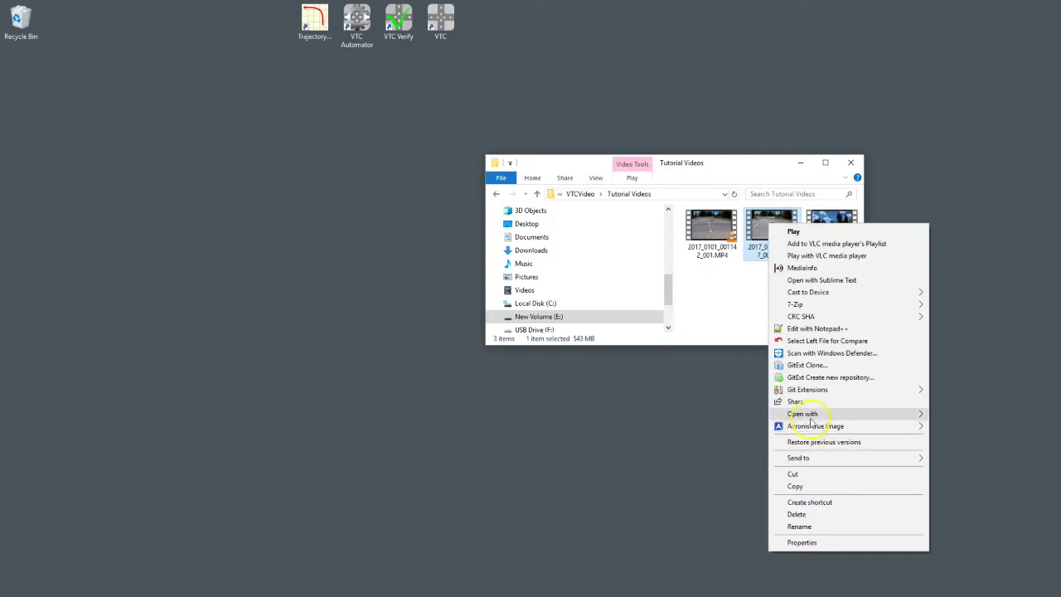
pyautogui.moveTo(809, 413)
pyautogui.click(985, 452)
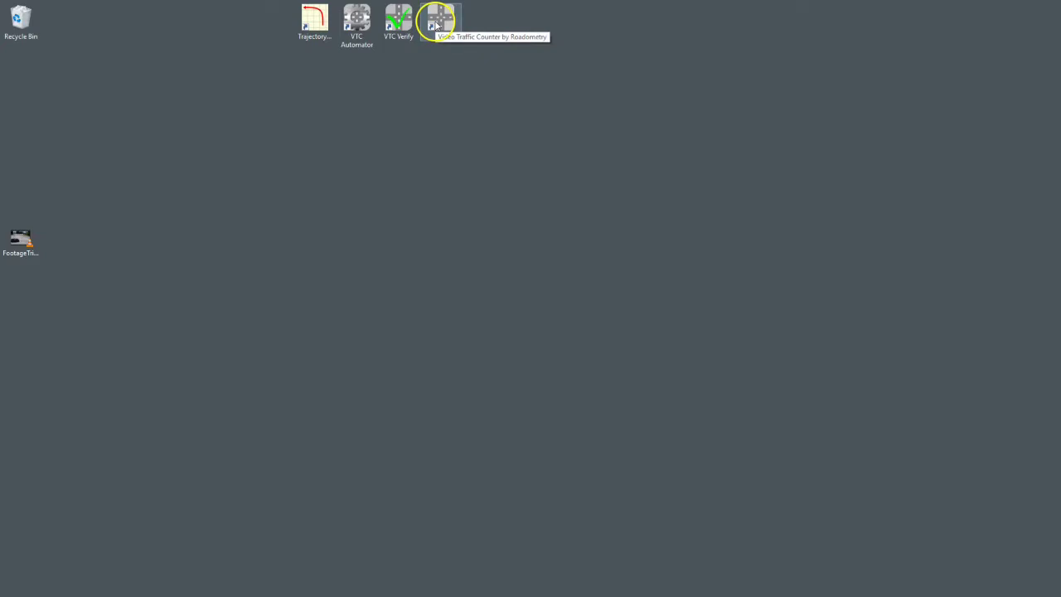
# Launch VTC (Video Traffic Counter) and load the video FootageTrim.mp4
pyautogui.doubleClick(442, 18)
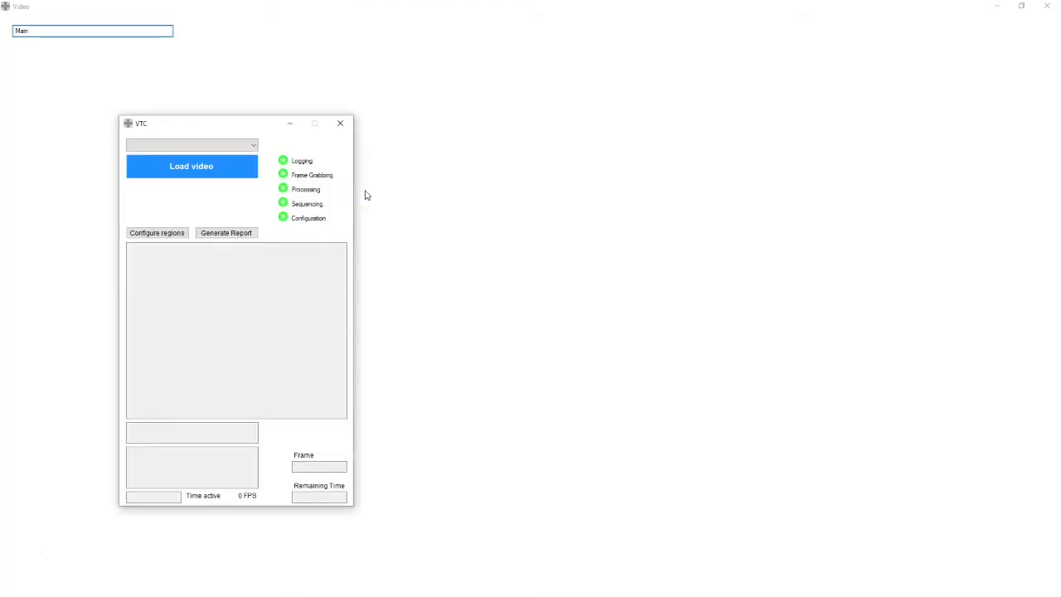
pyautogui.click(224, 166)
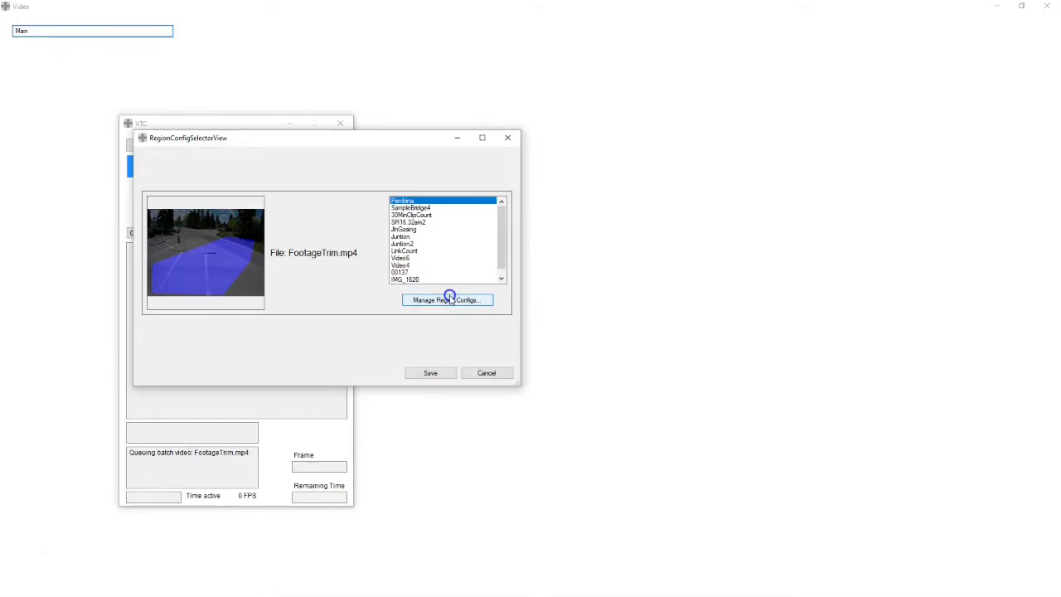
# Add a new region configuration named "Tutorial" through the region configuration manager
pyautogui.click(449, 299)
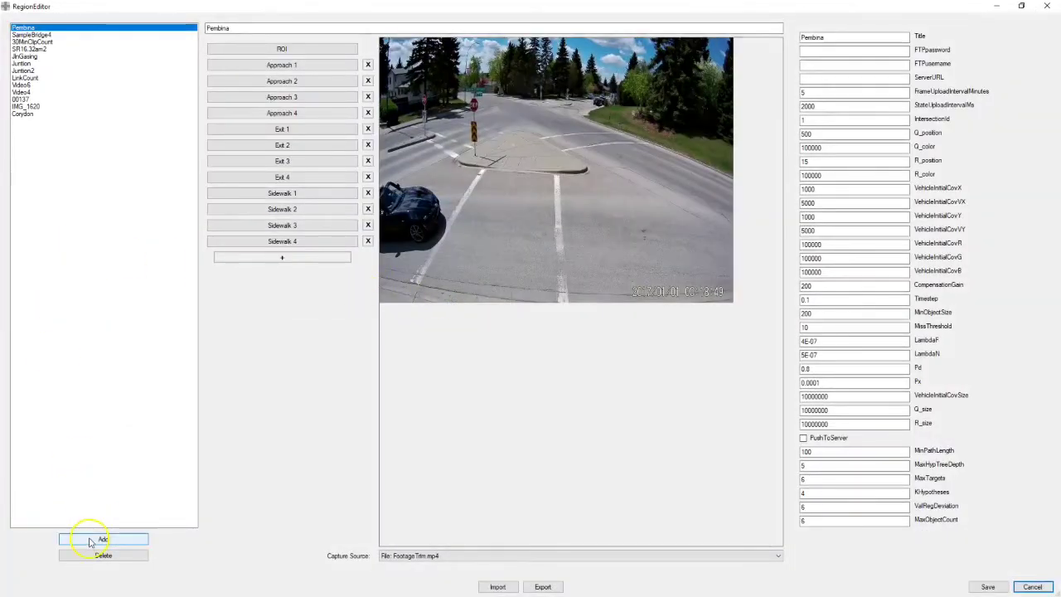
pyautogui.click(91, 539)
pyautogui.write('Tutorial')
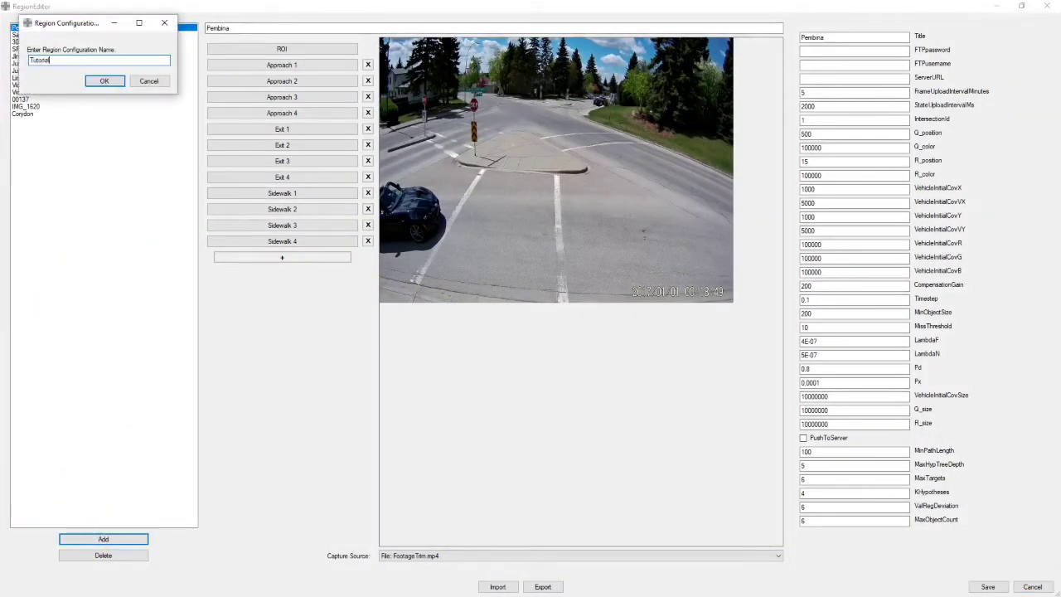
pyautogui.click(107, 80)
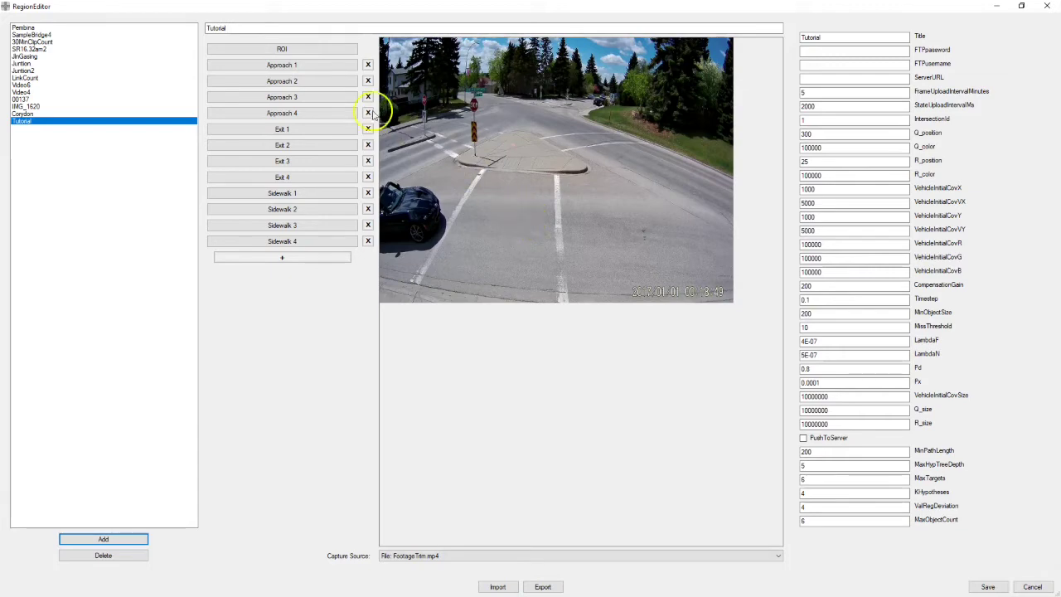
# Outline the ROI as a closed polygon around the whole intersection, following the far road edge and grass verge, and accept it
pyautogui.click(282, 49)
pyautogui.click(729, 169)
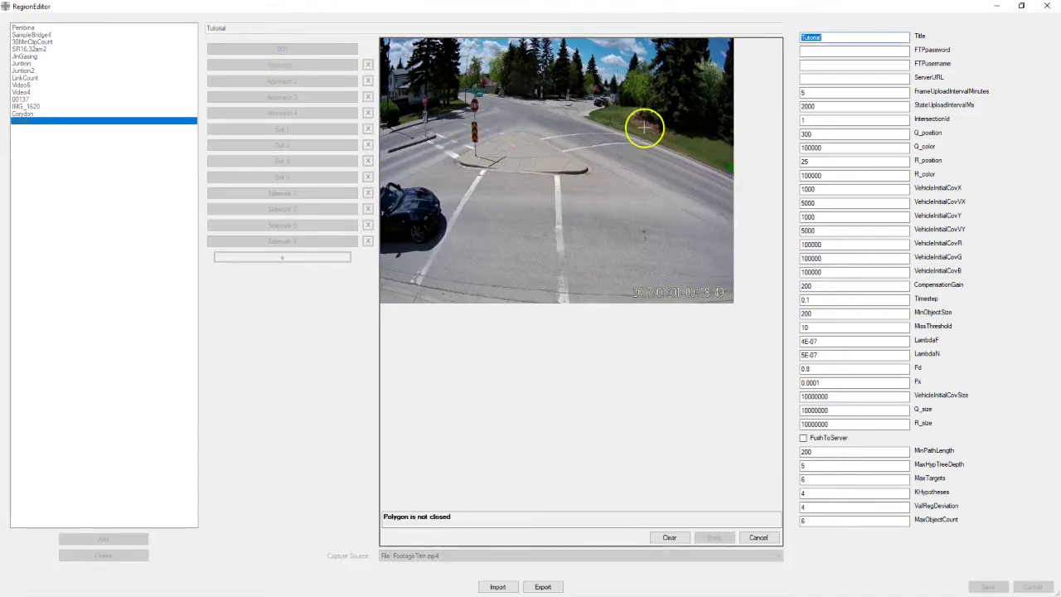
pyautogui.click(570, 83)
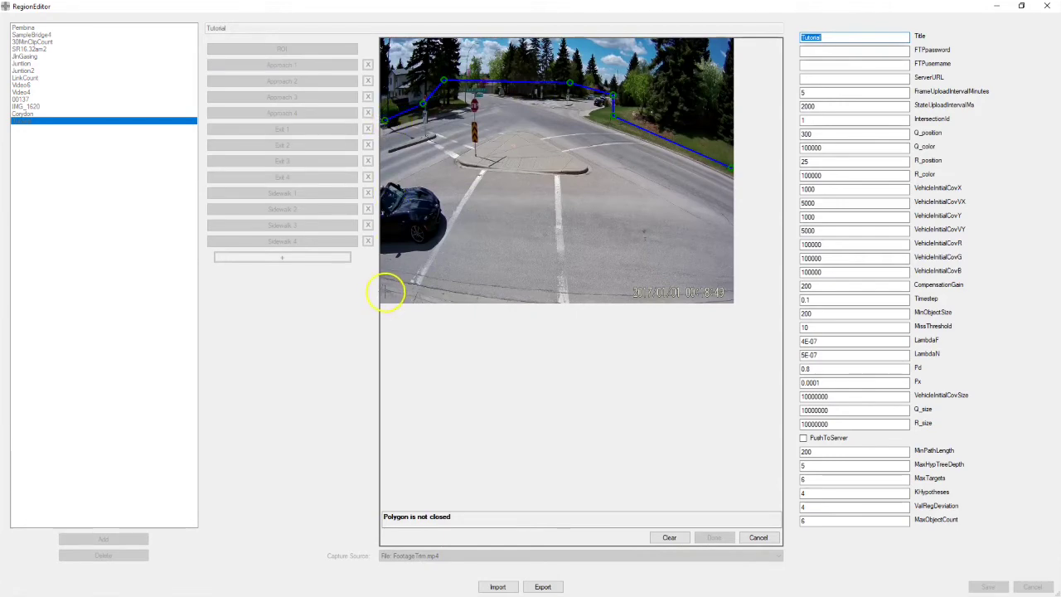
pyautogui.click(730, 168)
pyautogui.click(713, 537)
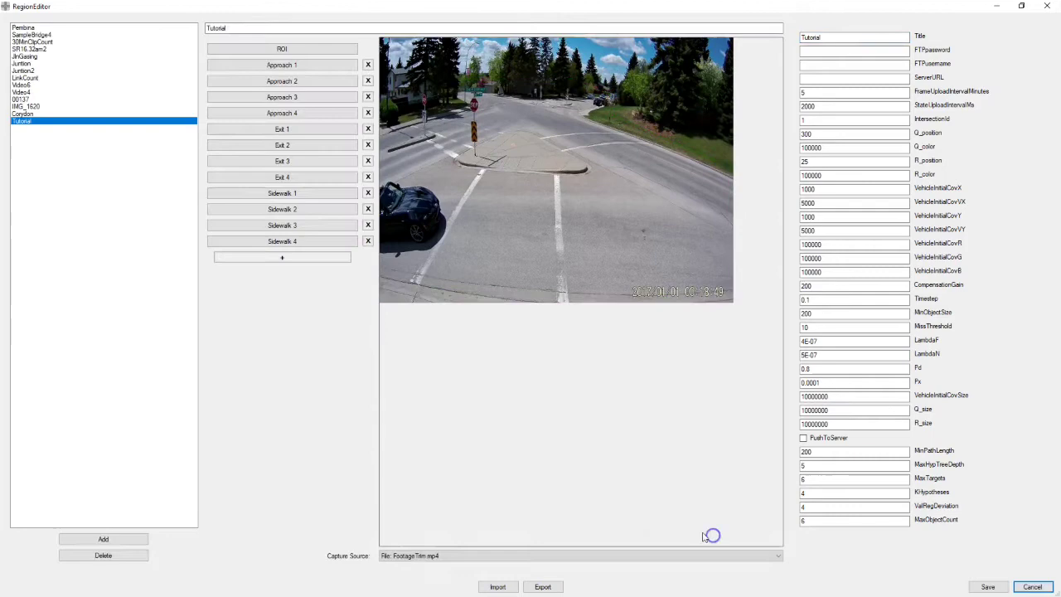
# Draw the Approach 1 polygon over the near lane of the road entering from the image's left edge, ending at the crosswalk
pyautogui.click(301, 81)
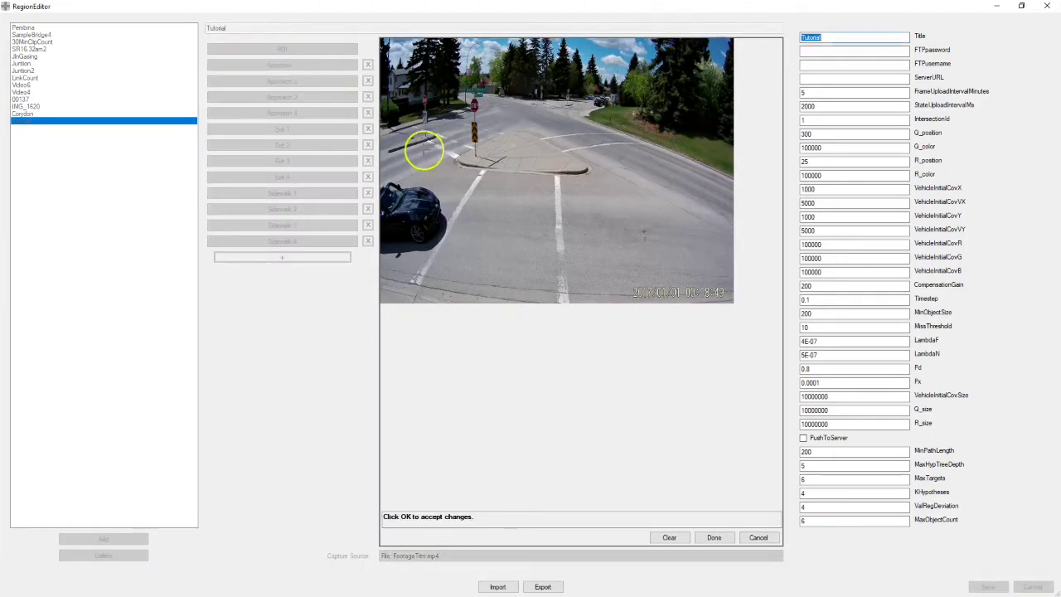
pyautogui.click(384, 156)
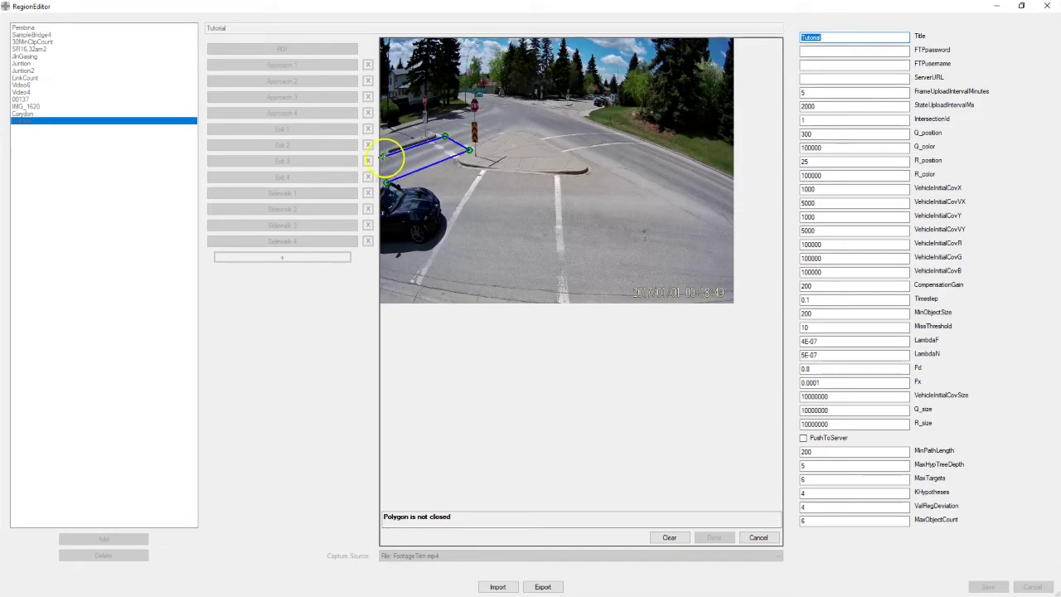
pyautogui.click(386, 156)
pyautogui.click(709, 537)
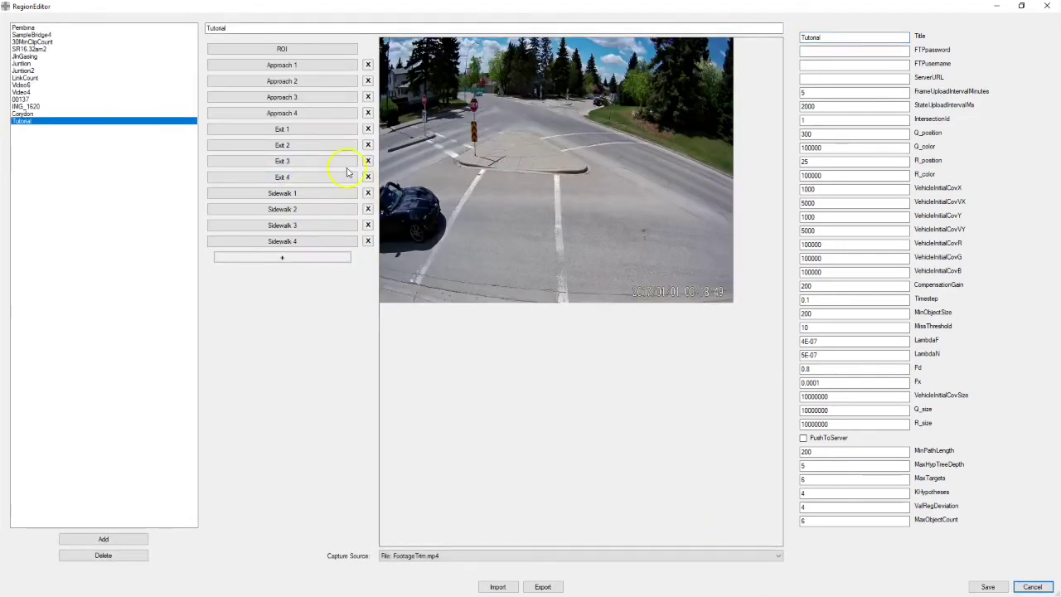
# Draw the Exit 1 polygon over the far side road beside the grass verge and accept it
pyautogui.click(293, 130)
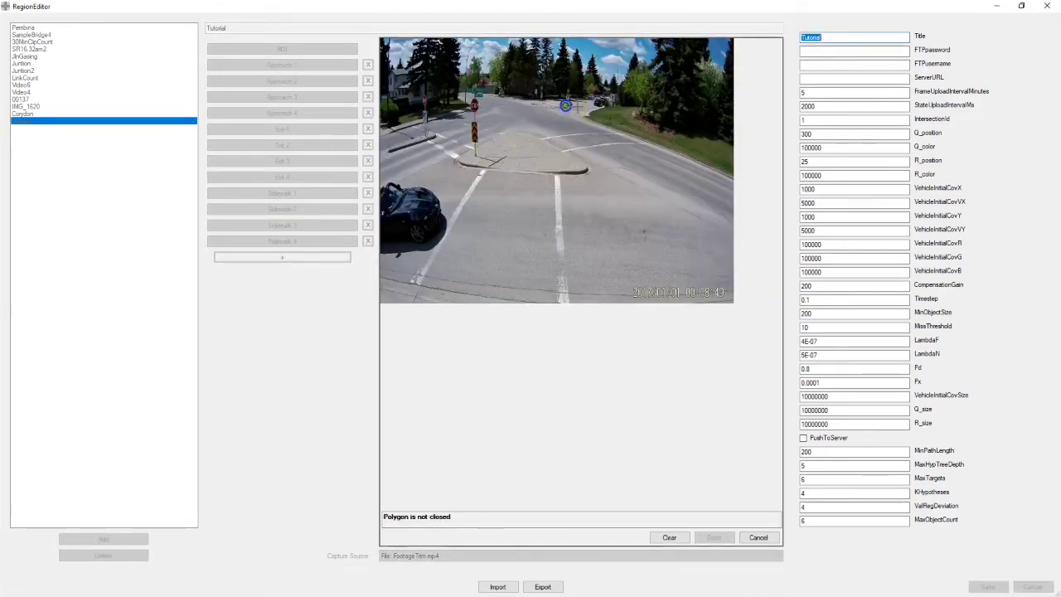
pyautogui.click(566, 106)
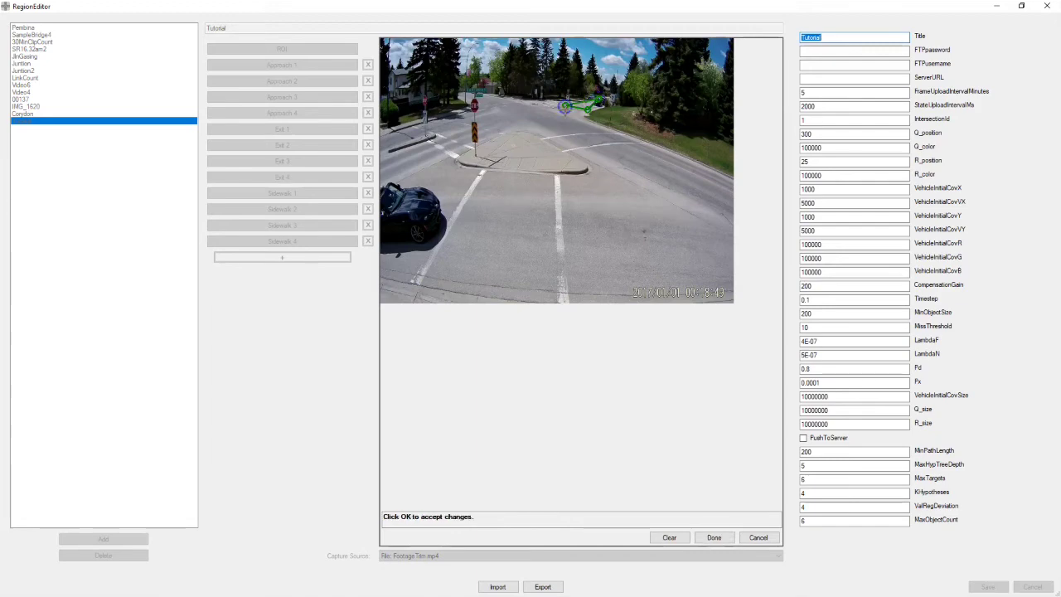
pyautogui.click(715, 536)
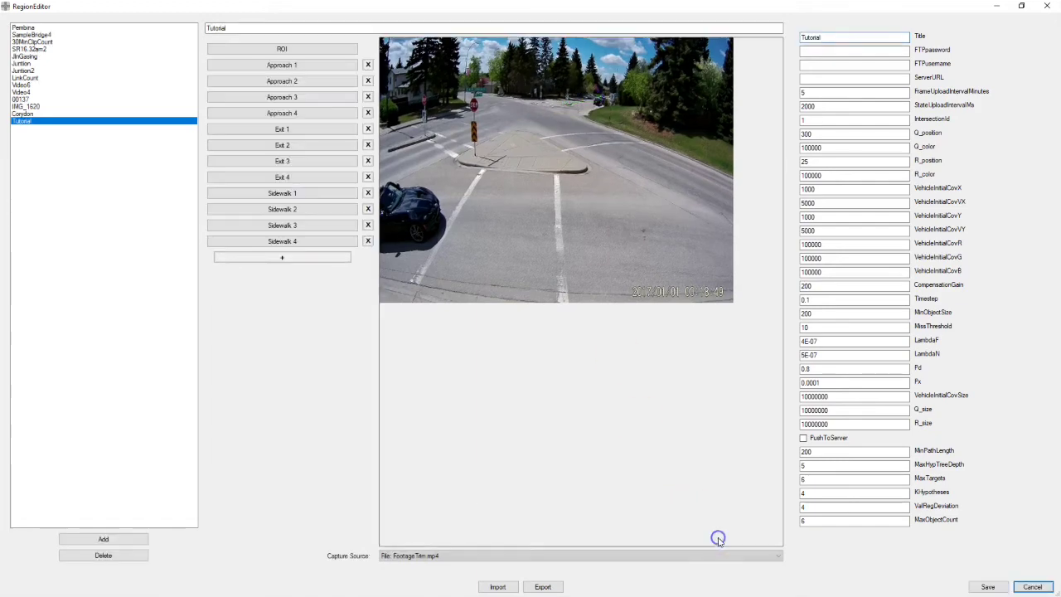
# Draw the Approach 2 polygon along the lane next to the grass verge on the image's right and accept it
pyautogui.click(344, 81)
pyautogui.click(576, 130)
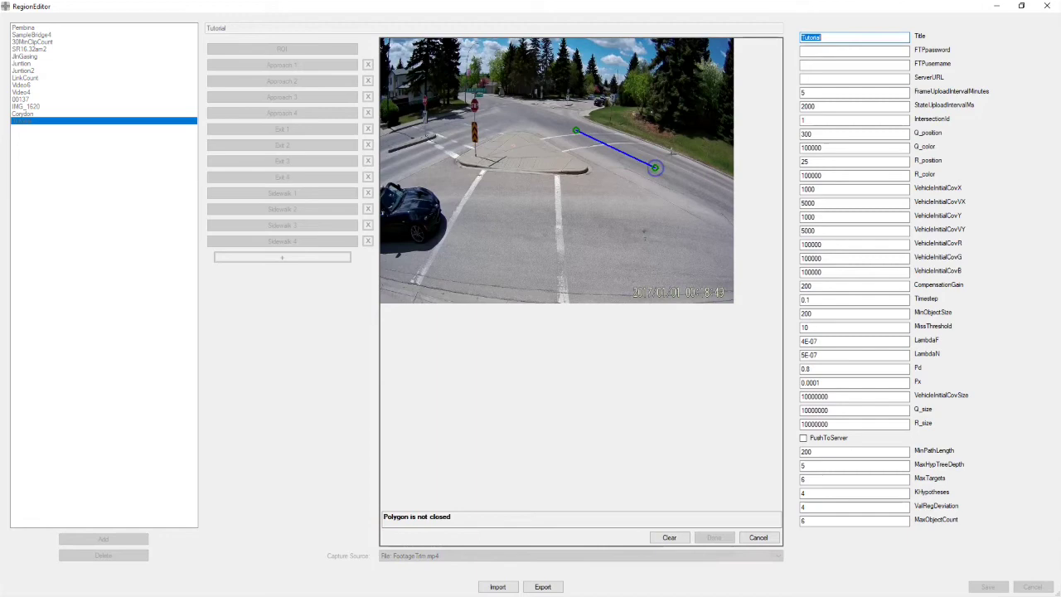
pyautogui.click(576, 130)
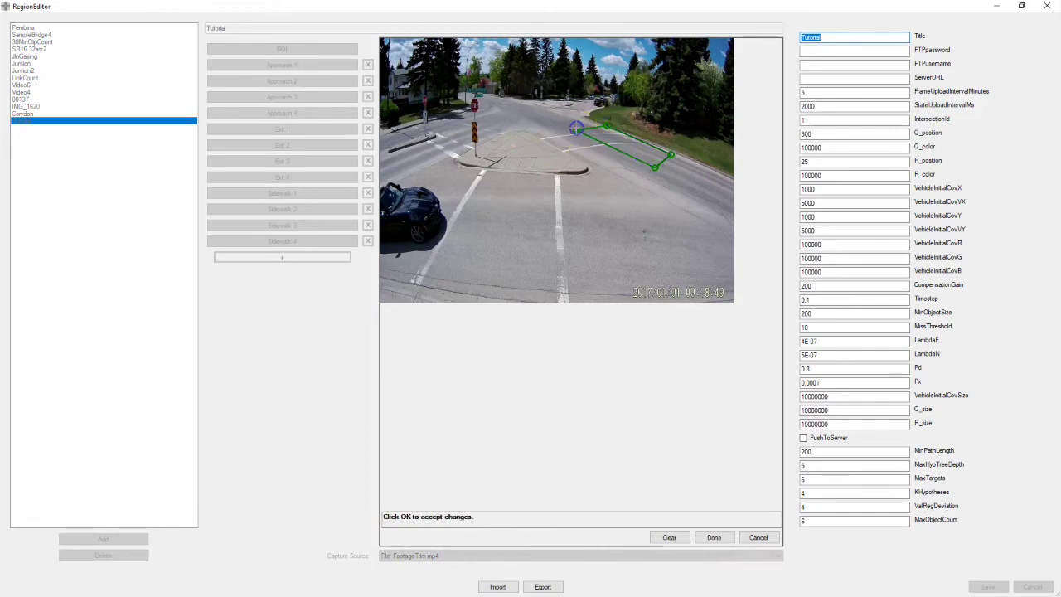
pyautogui.click(715, 537)
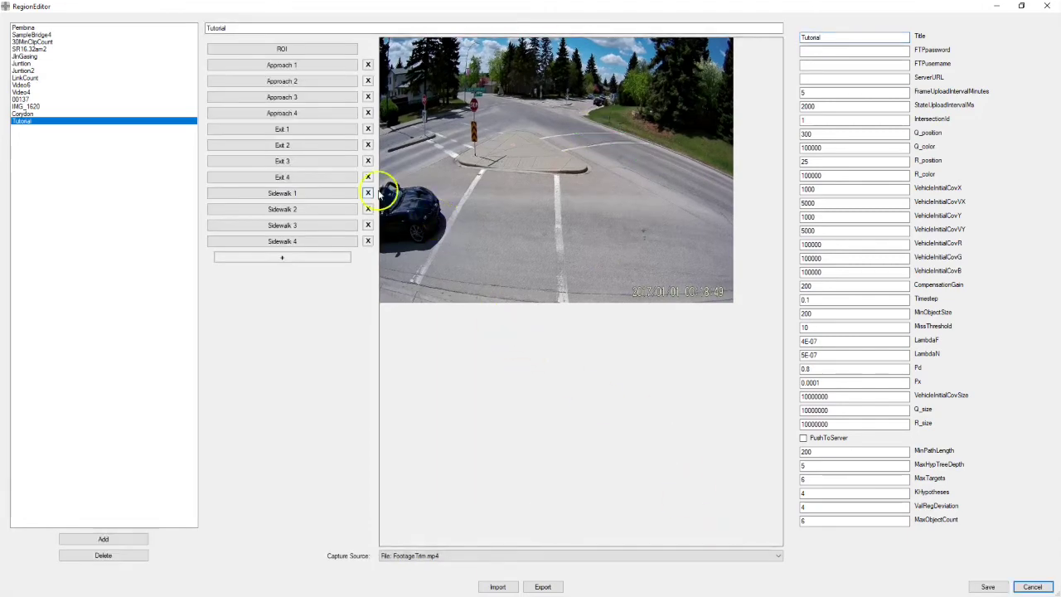
# Draw the Exit 2 polygon across the far end of the road behind the stop sign and accept it
pyautogui.click(307, 146)
pyautogui.click(489, 101)
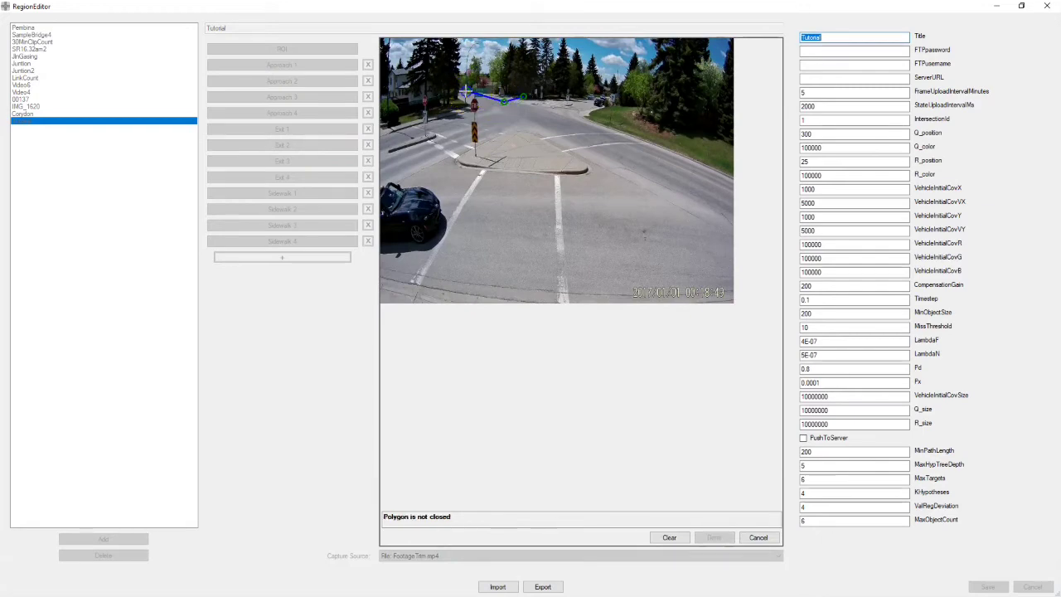
pyautogui.click(715, 538)
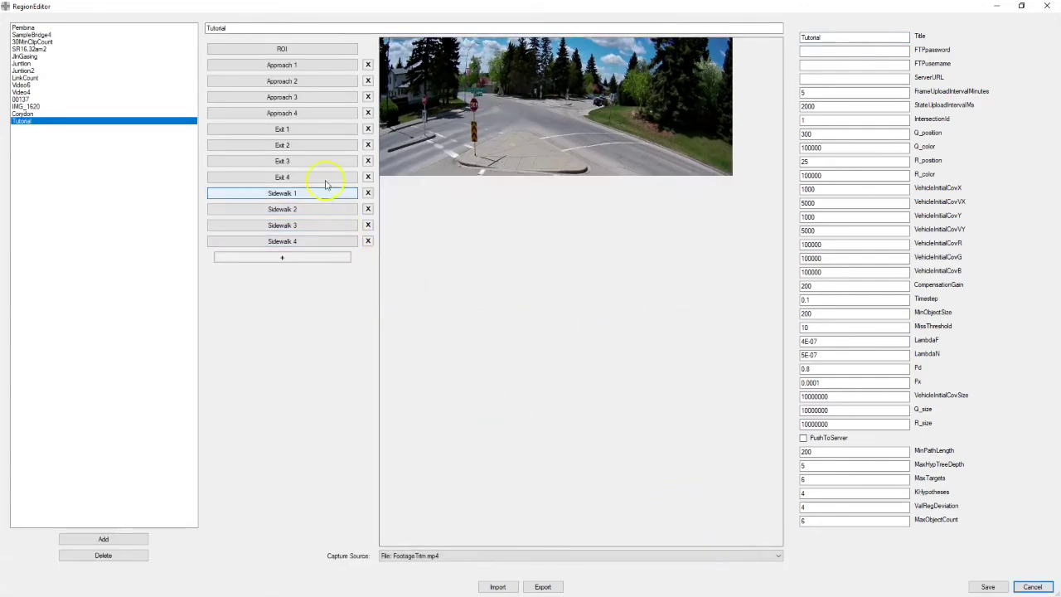
# Draw the Approach 3 polygon on the far road right of centre and the Exit 3 polygon on the far lane at the left
pyautogui.click(311, 104)
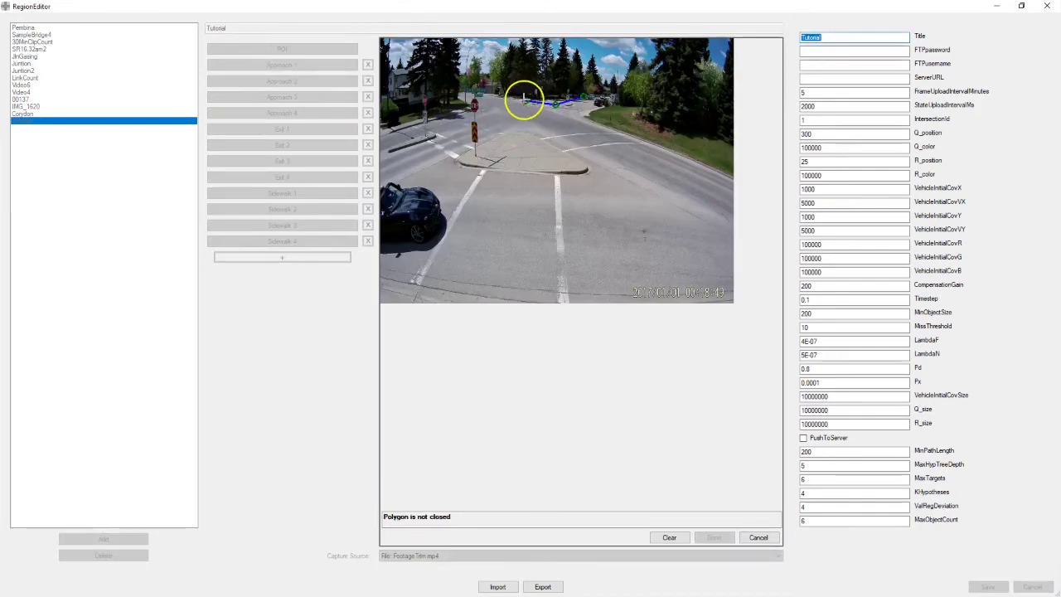
pyautogui.click(711, 538)
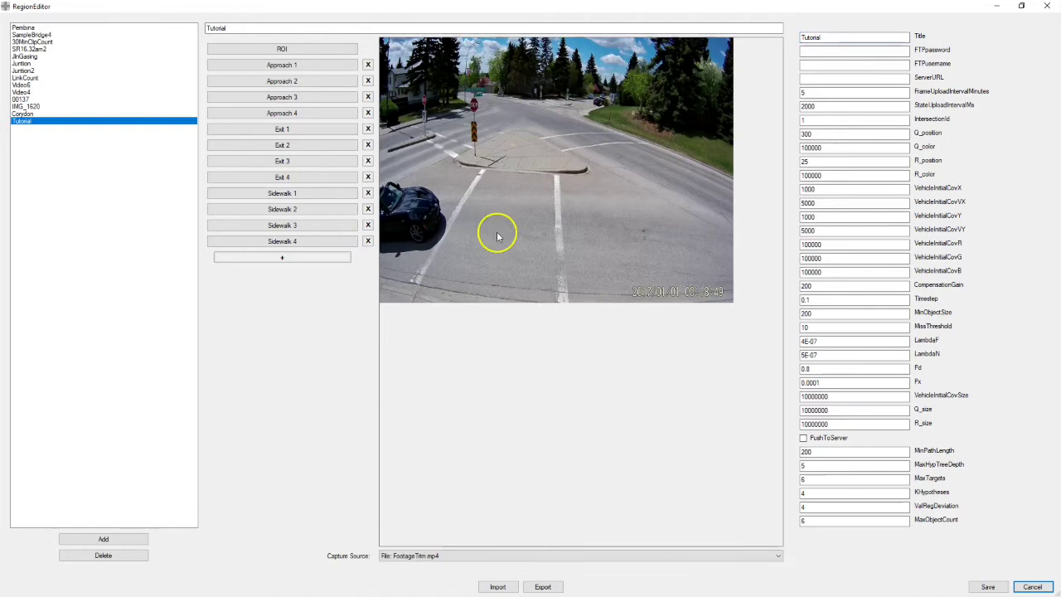
pyautogui.click(317, 161)
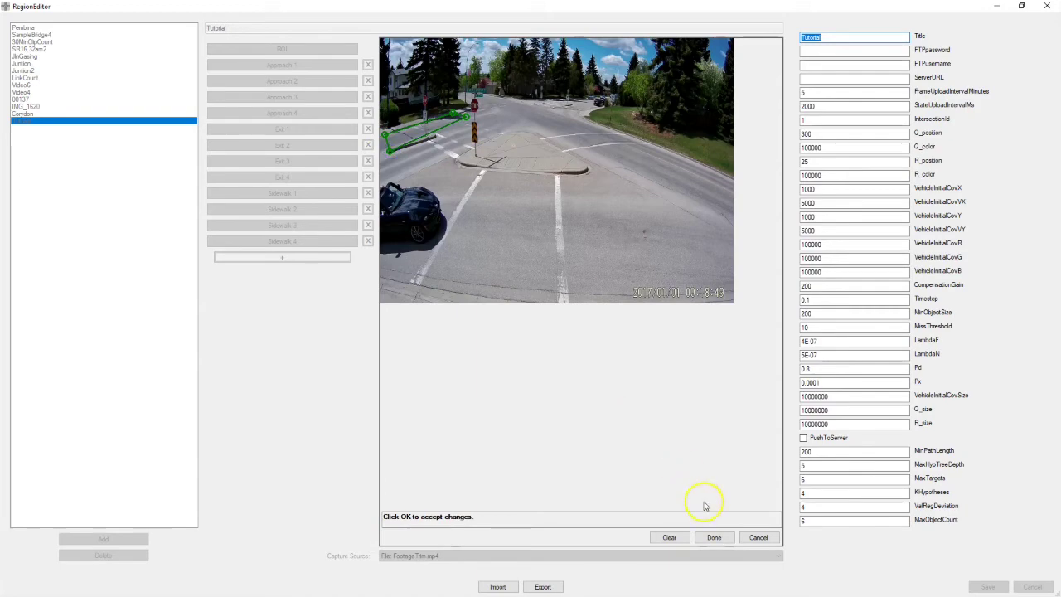
pyautogui.click(713, 537)
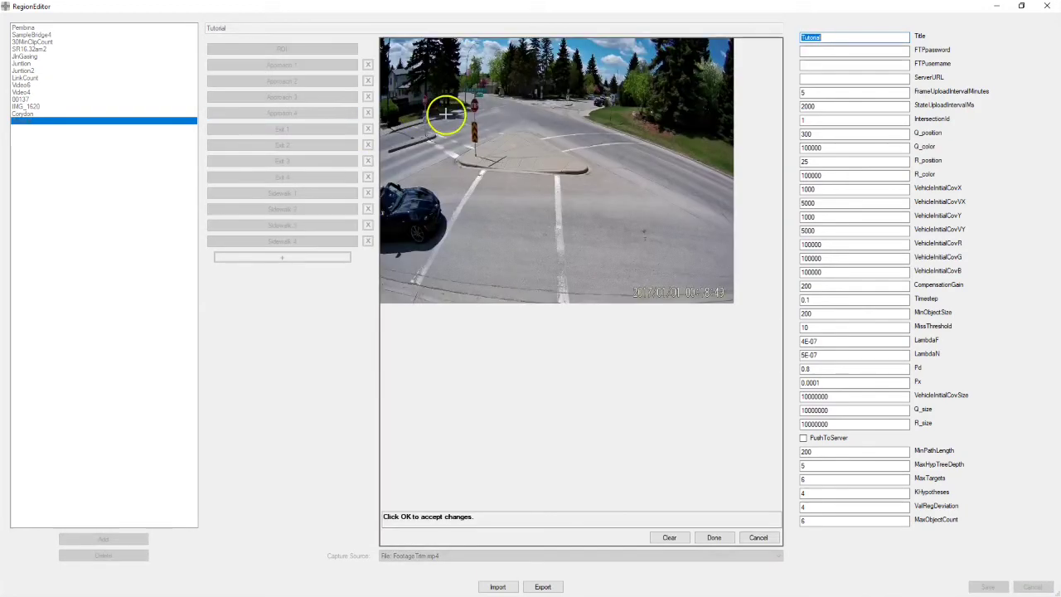
# Draw the Approach 4 polygon on the far road around the stop sign and accept it
pyautogui.click(470, 106)
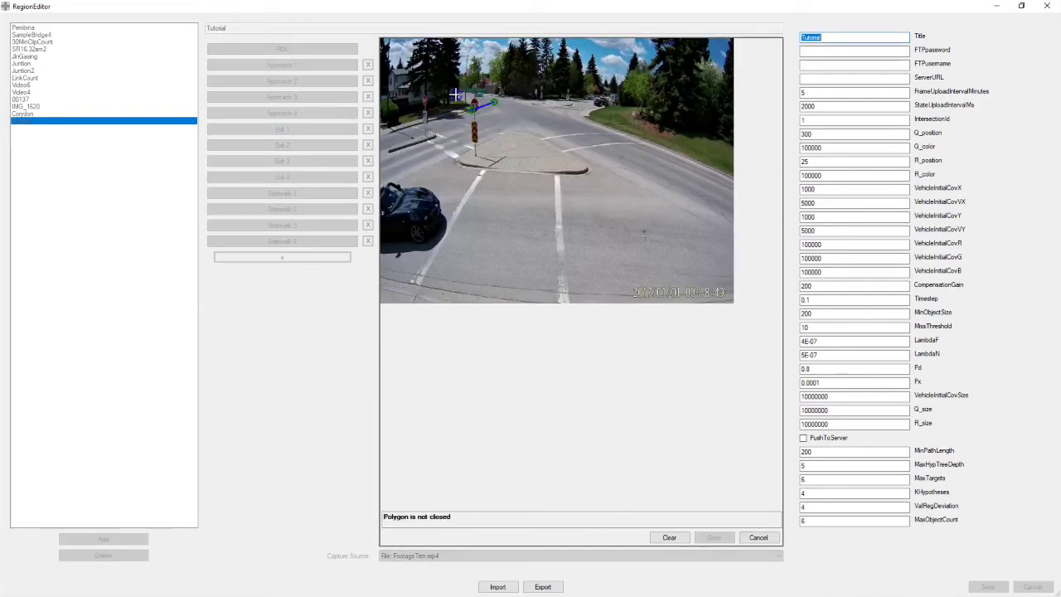
pyautogui.click(469, 107)
pyautogui.click(711, 535)
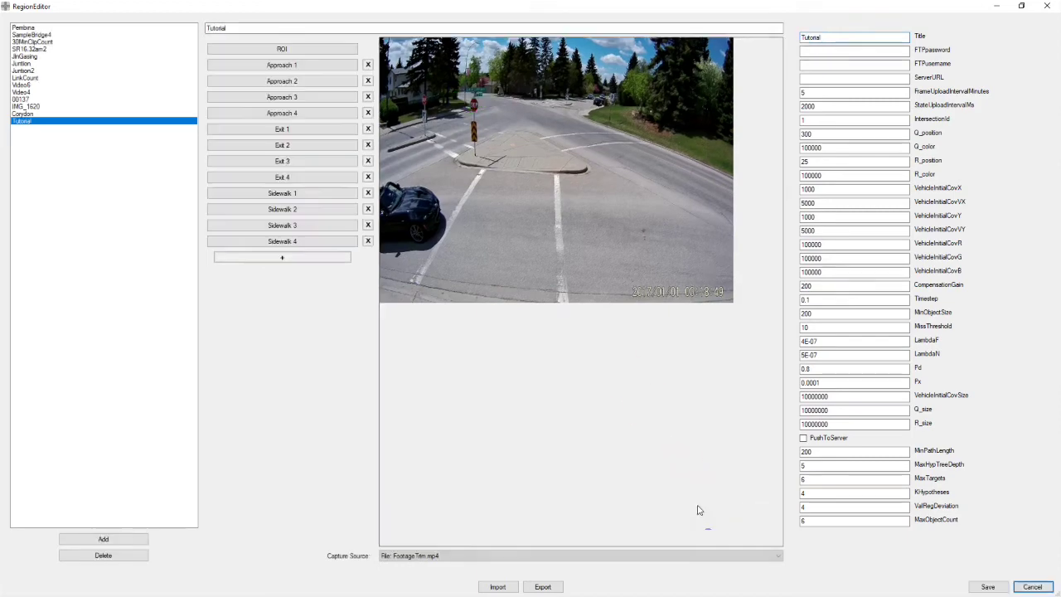
# Draw the Exit 4 polygon over the lane running from the traffic island's right tip toward the image's right edge and accept it
pyautogui.click(334, 196)
pyautogui.click(326, 176)
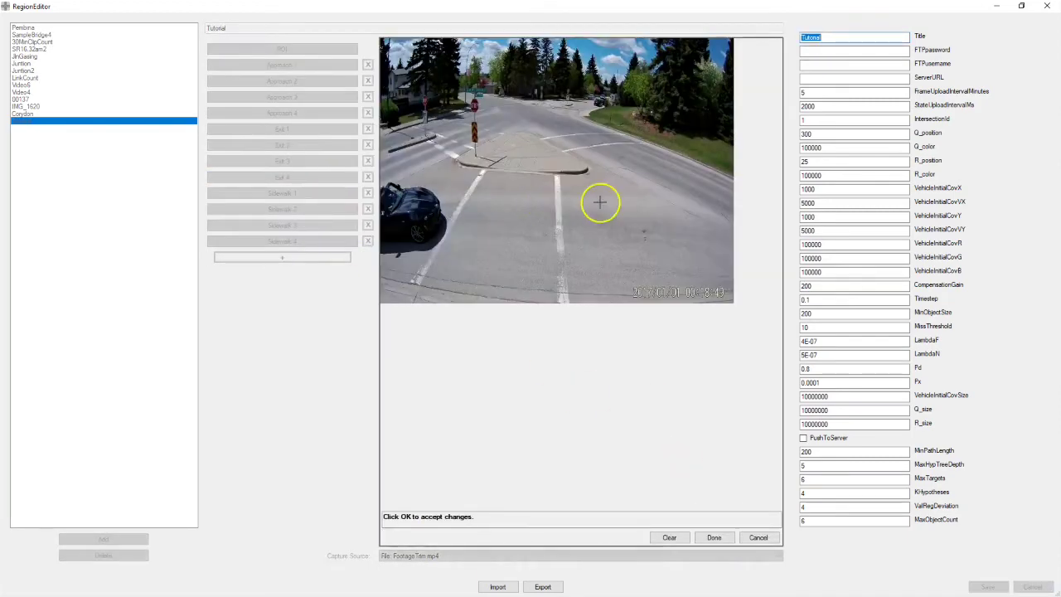
pyautogui.click(641, 159)
pyautogui.click(721, 229)
pyautogui.click(721, 204)
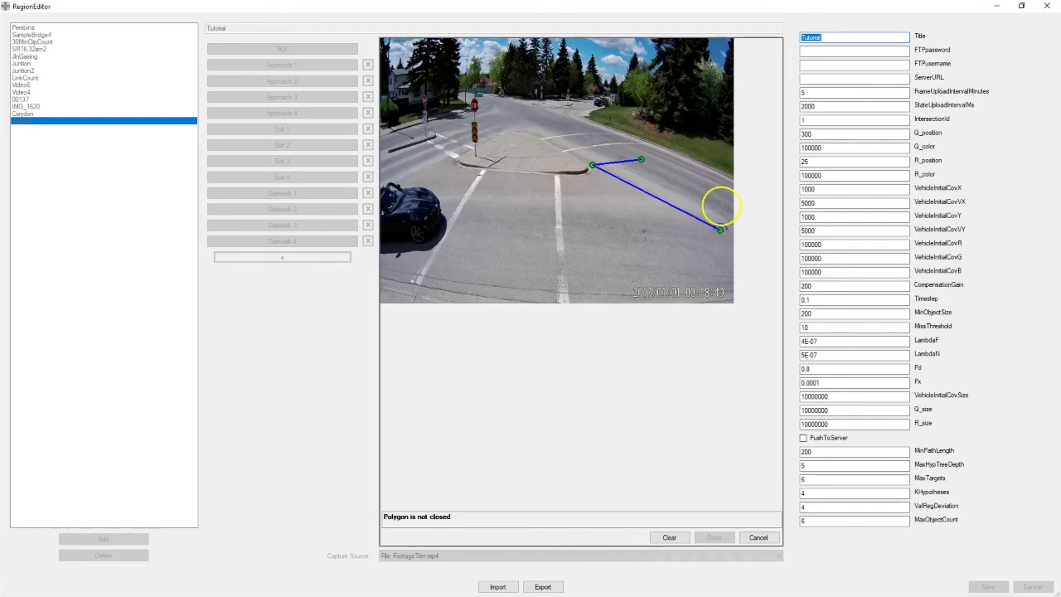
pyautogui.click(641, 159)
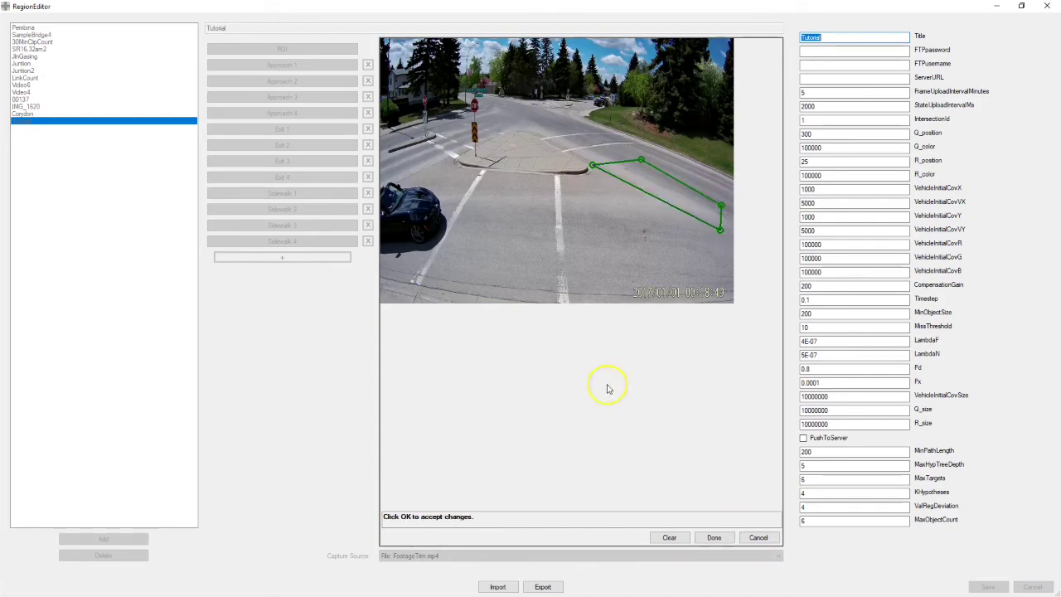
pyautogui.click(710, 537)
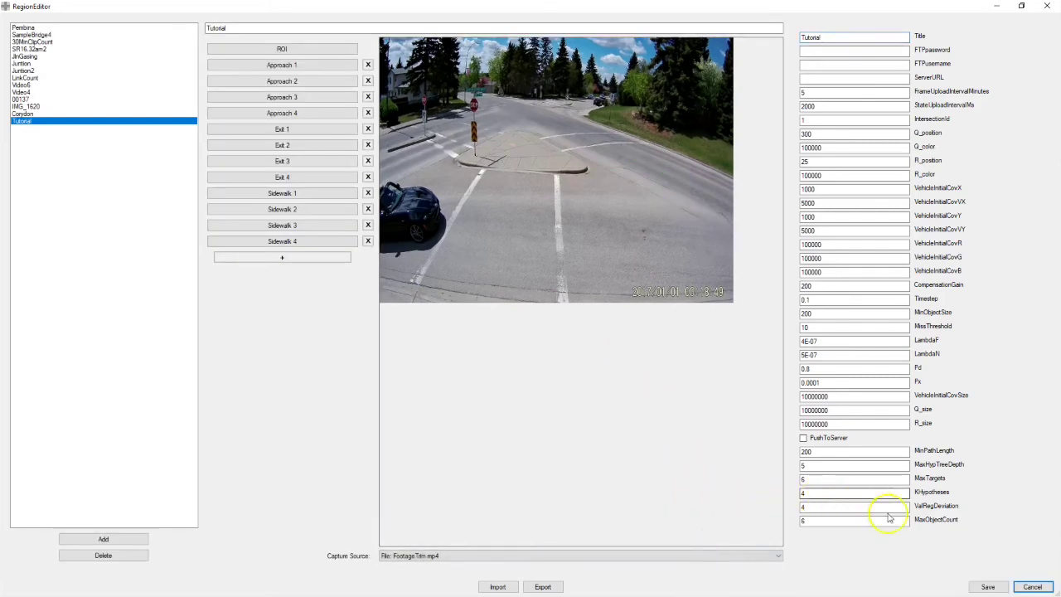
# Save the region edits, start processing FootageTrim.mp4 with the Tutorial configuration, and move the VTC window clear of the video
pyautogui.click(987, 587)
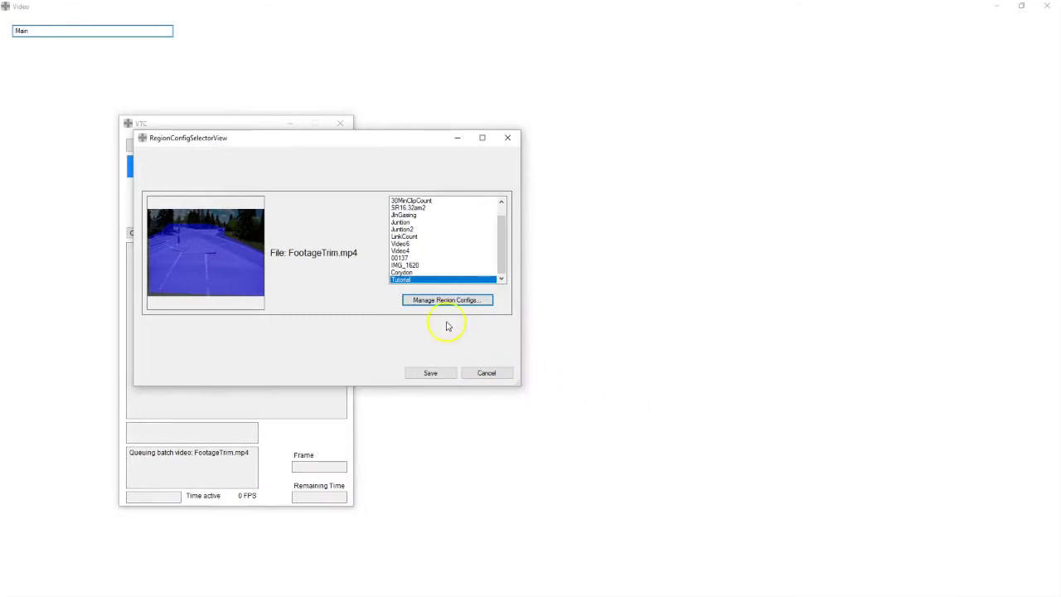
pyautogui.click(420, 372)
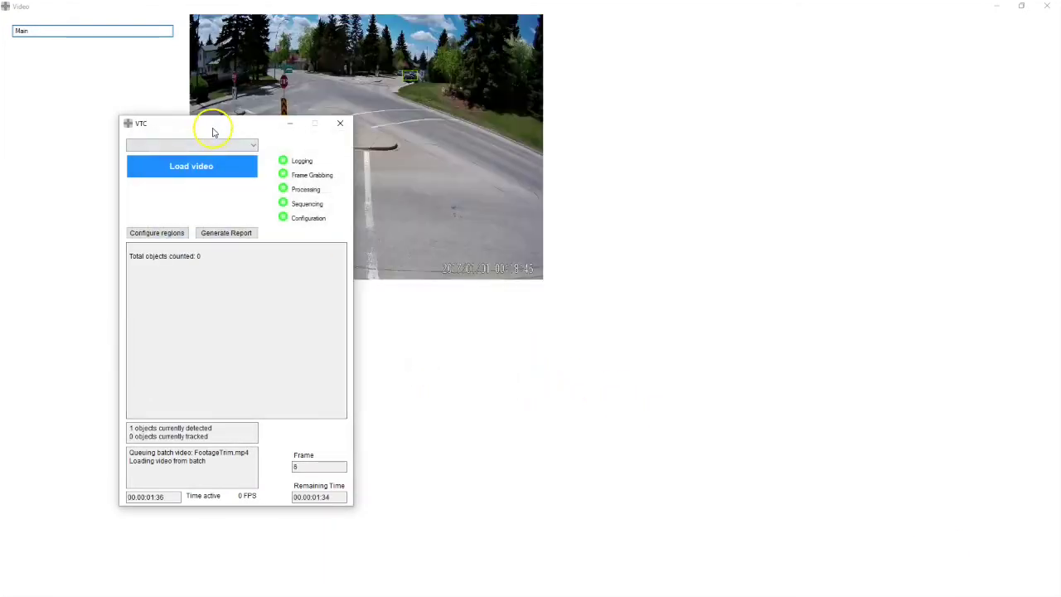
pyautogui.moveTo(213, 133); pyautogui.dragTo(783, 76)
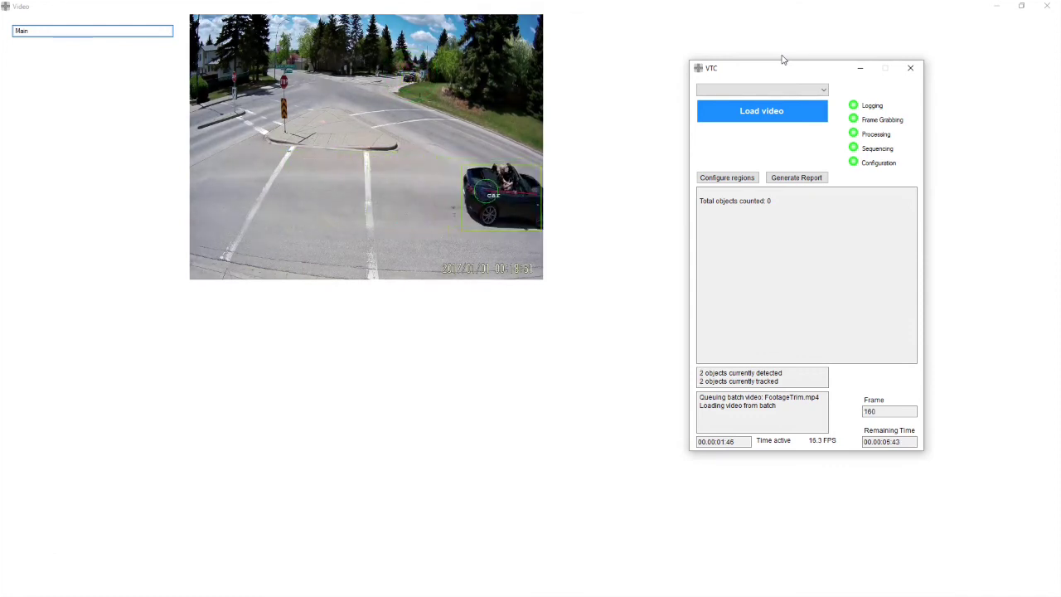
pyautogui.click(935, 120)
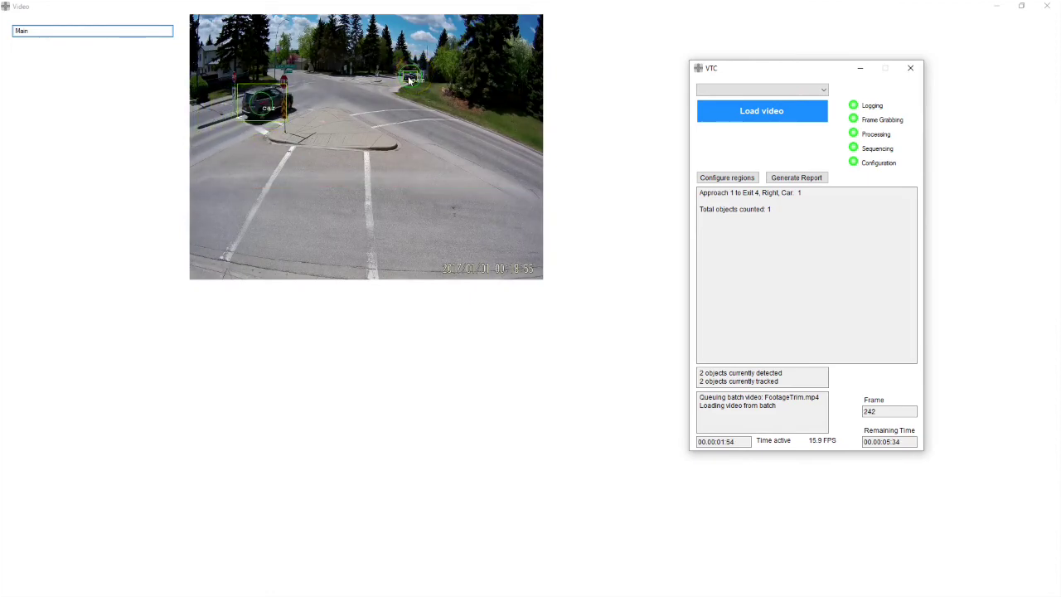
pyautogui.click(445, 107)
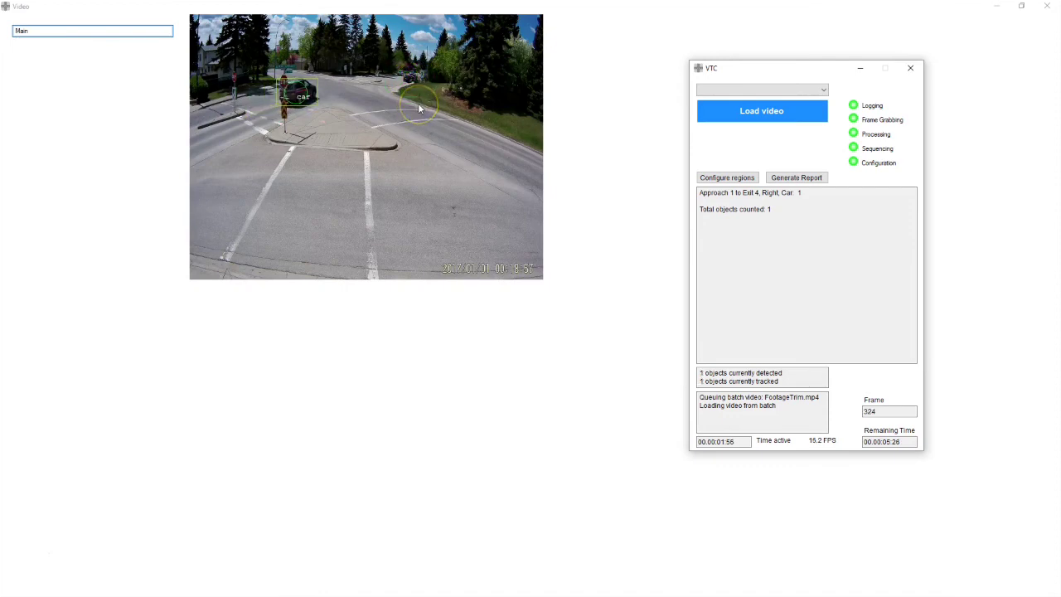
pyautogui.click(507, 143)
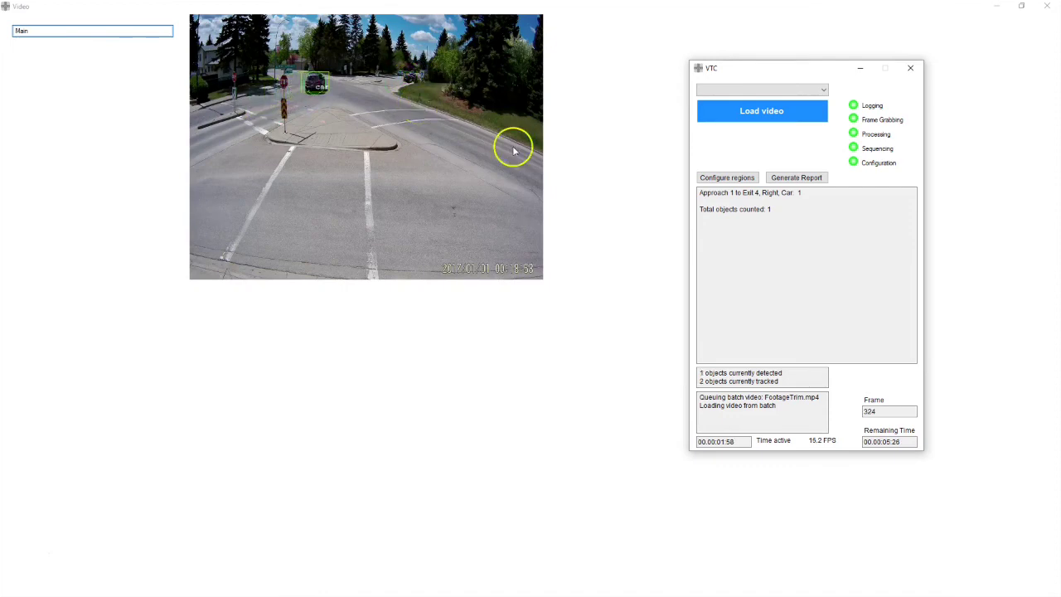
pyautogui.click(434, 115)
pyautogui.click(421, 74)
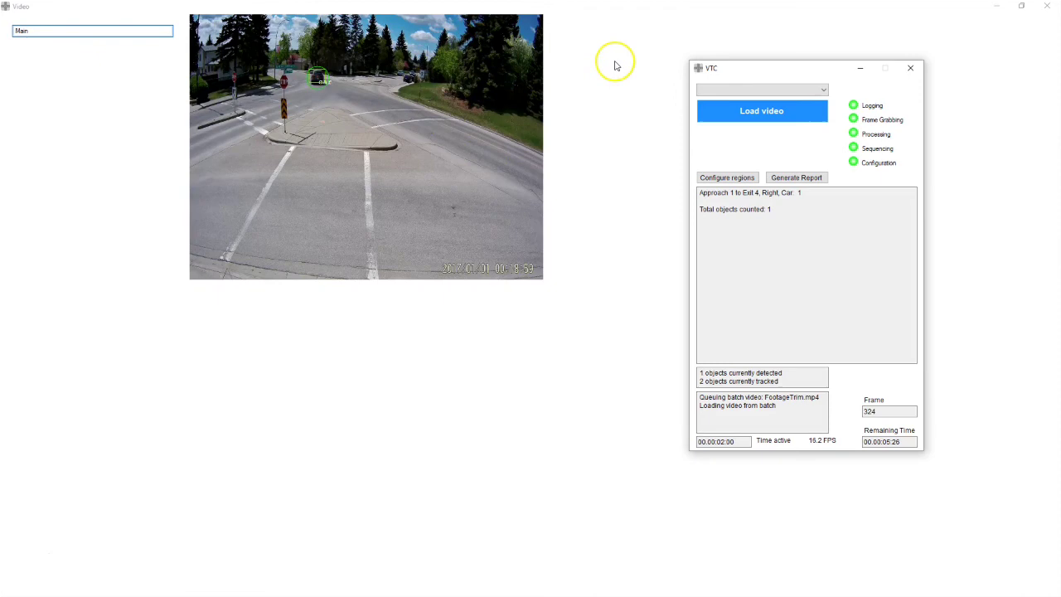